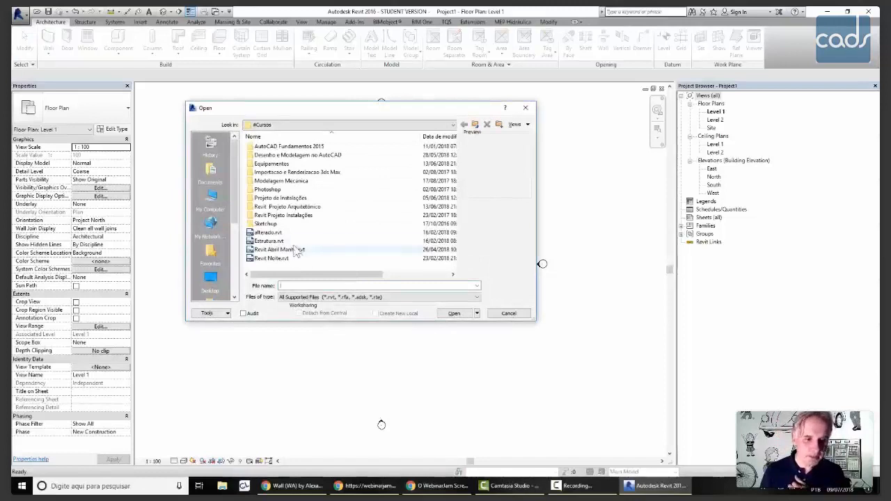
Step: Open the Painel Treliça.rfa family from Área de Trabalho, examine the truss panel in 3D, and close it
click(346, 125)
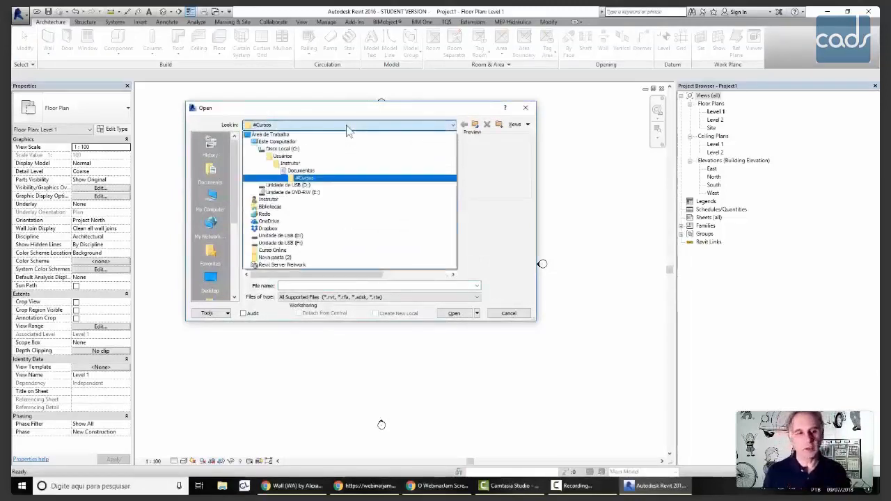
click(317, 135)
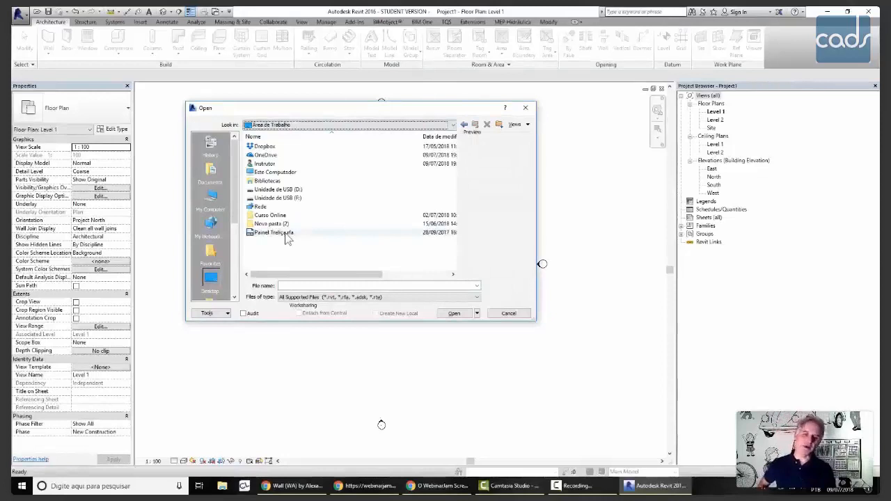
double_click(285, 234)
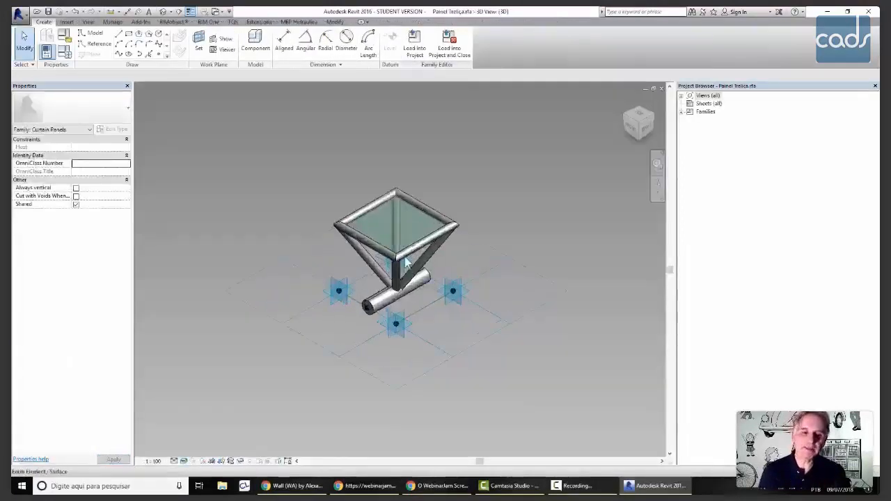
scroll(406, 261, up, 3)
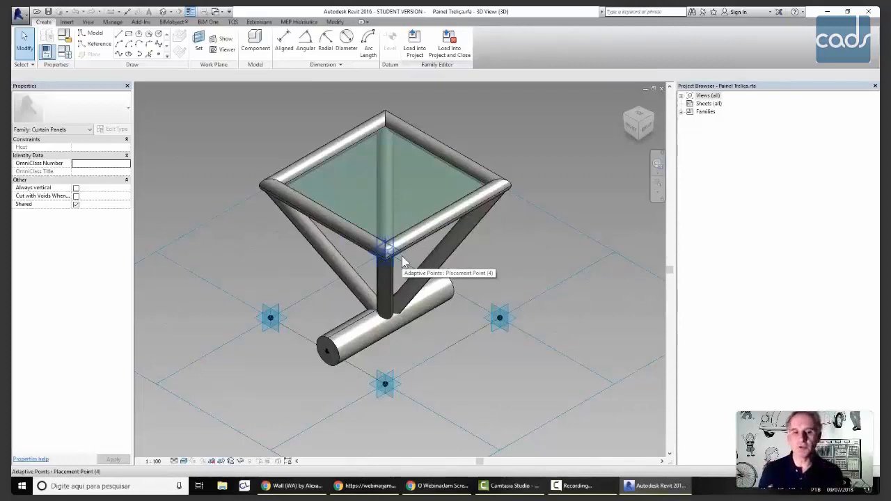
click(659, 88)
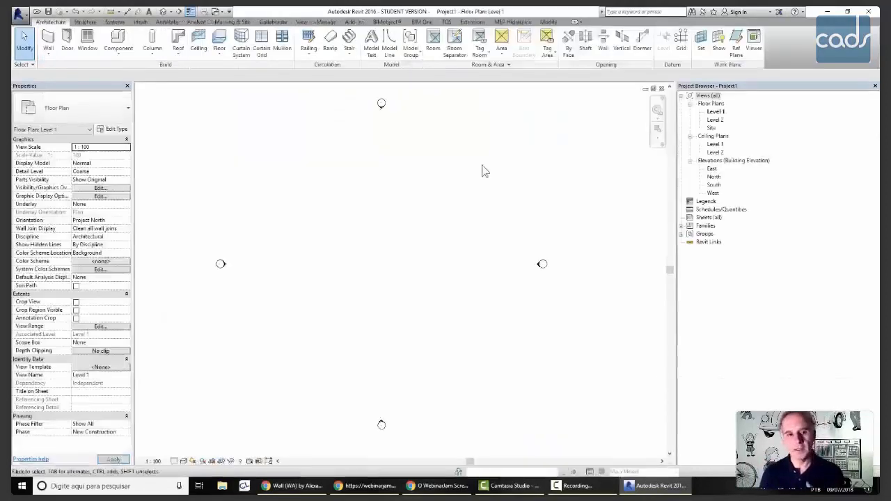
Step: Start a new in-place mass in the Level 1 floor plan, keeping the suggested name
click(237, 23)
click(105, 54)
click(318, 195)
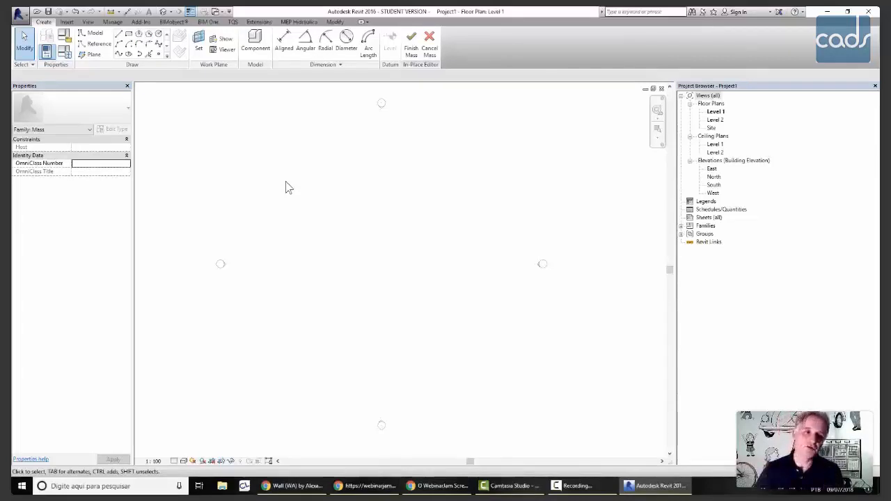
Step: Draw a horizontal reference plane in the Level 1 plan, between the centre and the south elevation marker
click(89, 55)
click(277, 324)
click(471, 324)
key(Escape)
key(Escape)
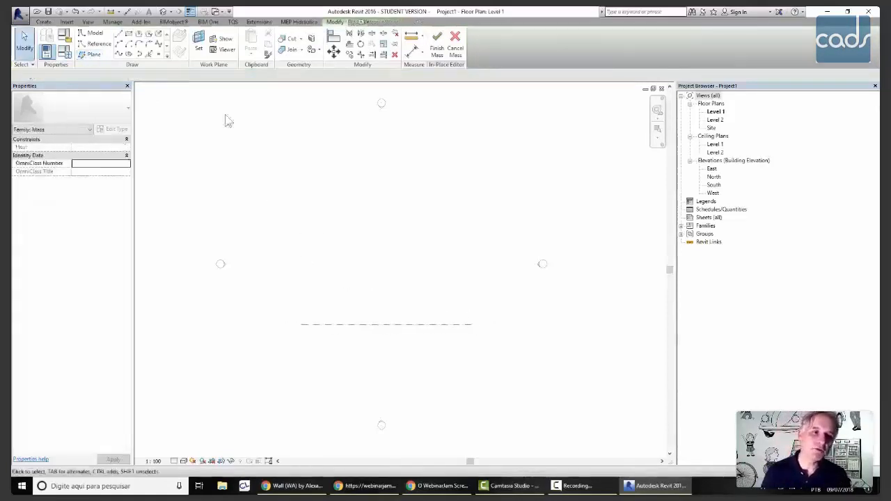
Step: Set the work plane by picking the new reference plane and open the Elevation: South view
click(198, 43)
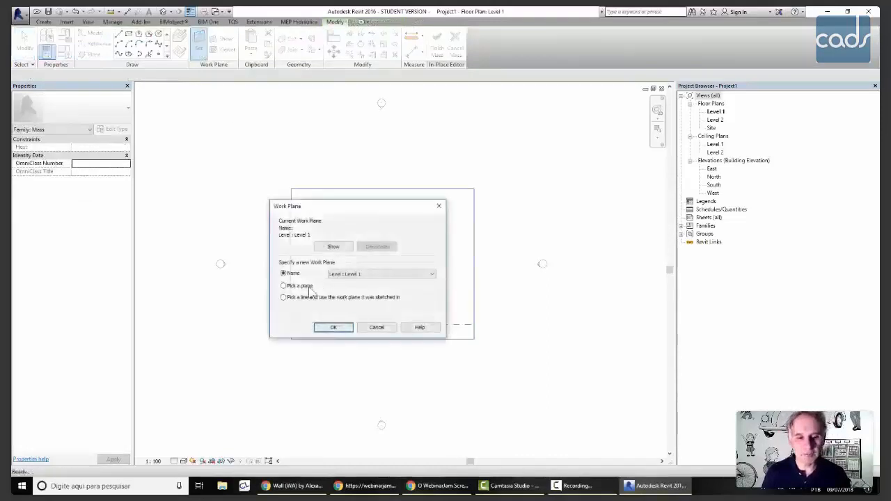
click(333, 327)
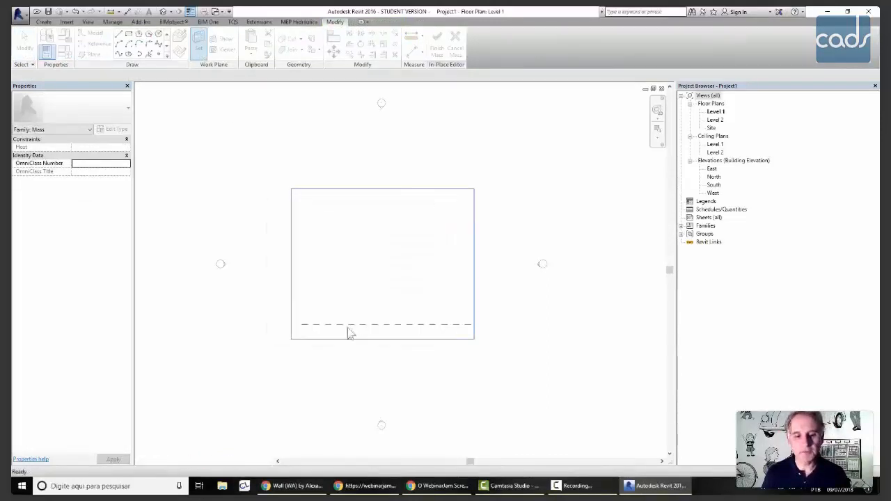
click(373, 324)
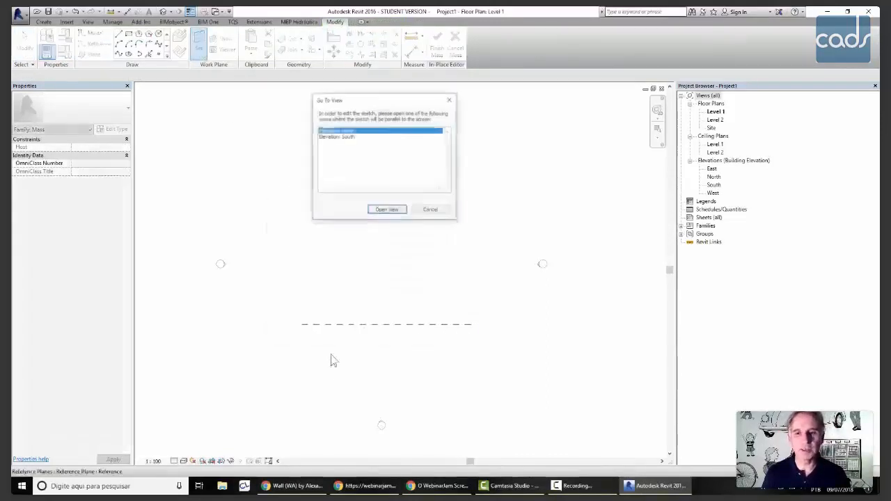
click(353, 137)
click(387, 210)
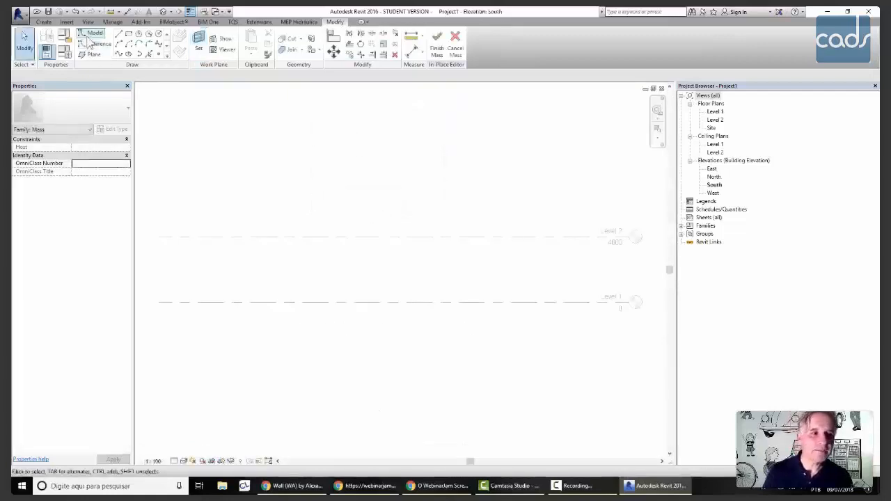
Step: Draw a three-point spline model line arching above Level 2 and descending to end between Level 1 and Level 2
click(118, 55)
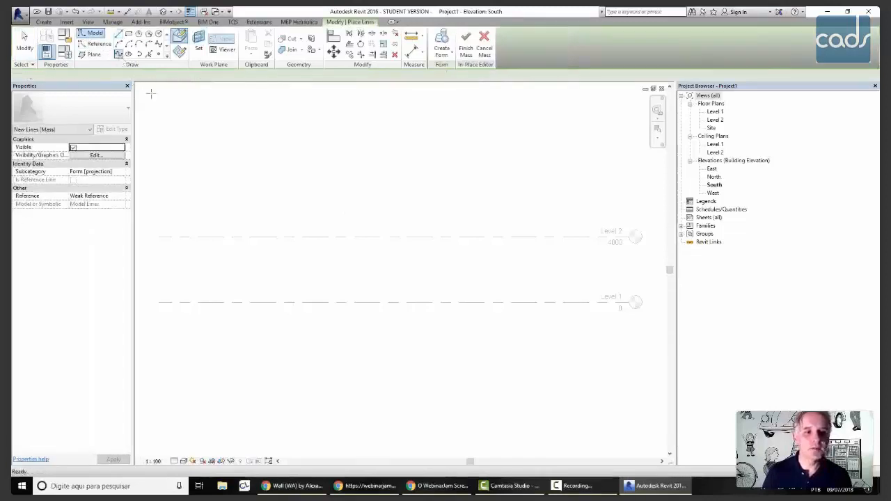
click(230, 179)
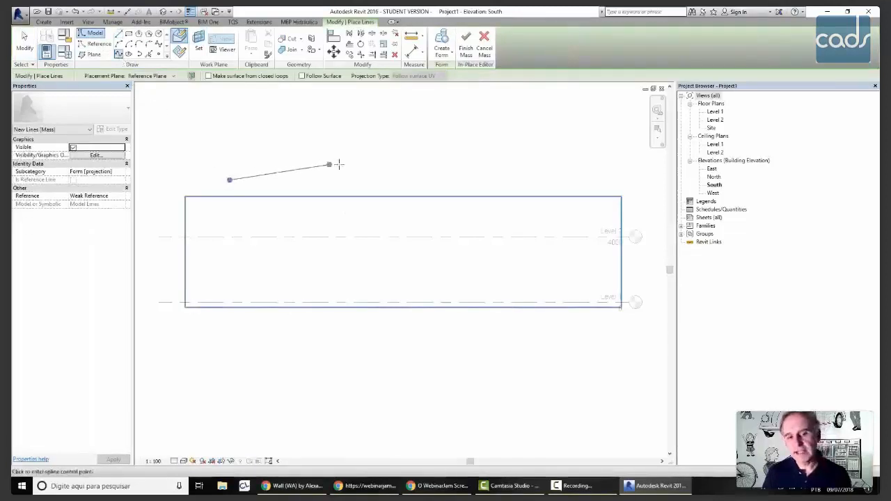
click(373, 167)
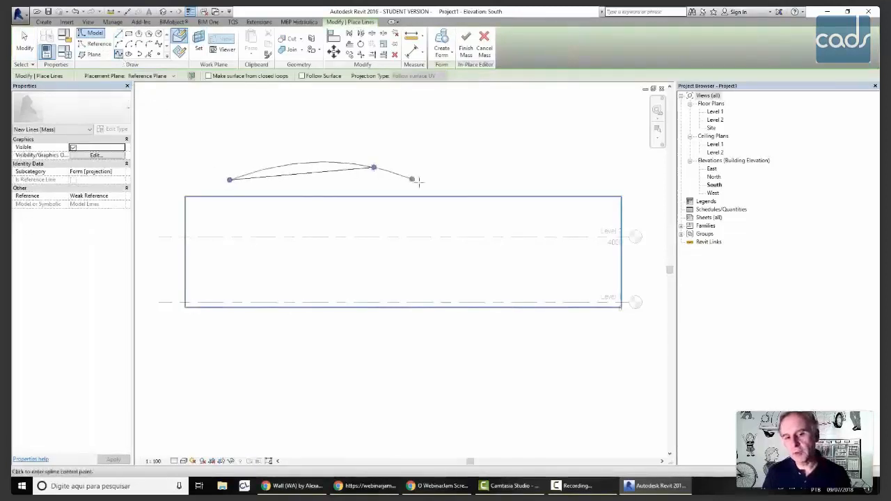
click(597, 257)
right_click(598, 259)
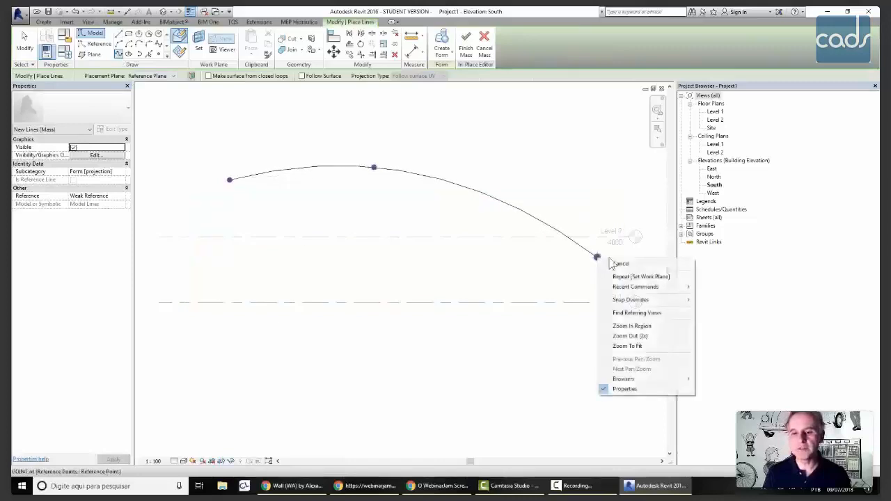
click(620, 264)
key(Escape)
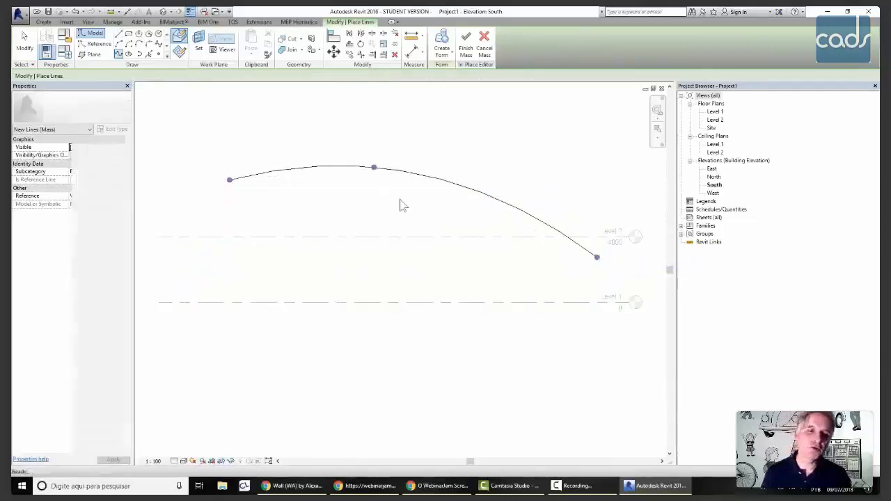
Step: Move the whole spline slightly up and to the left, and shift its middle reference point to the right
click(373, 168)
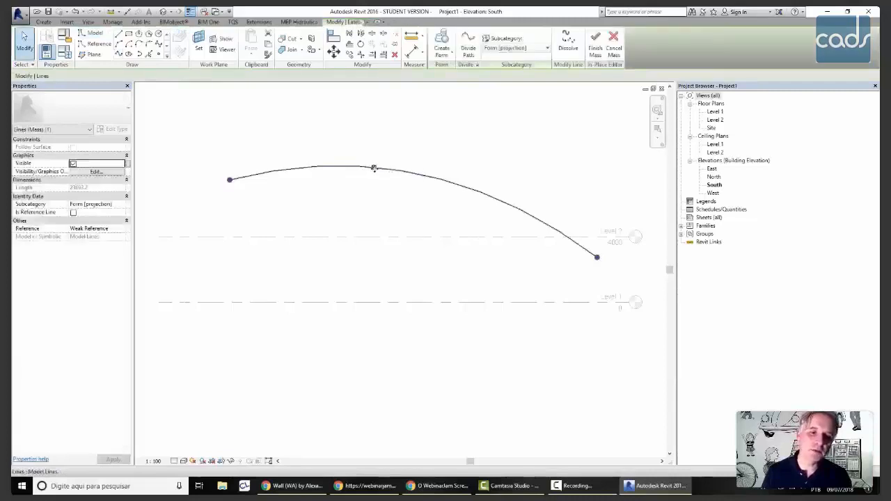
drag(373, 168, 351, 160)
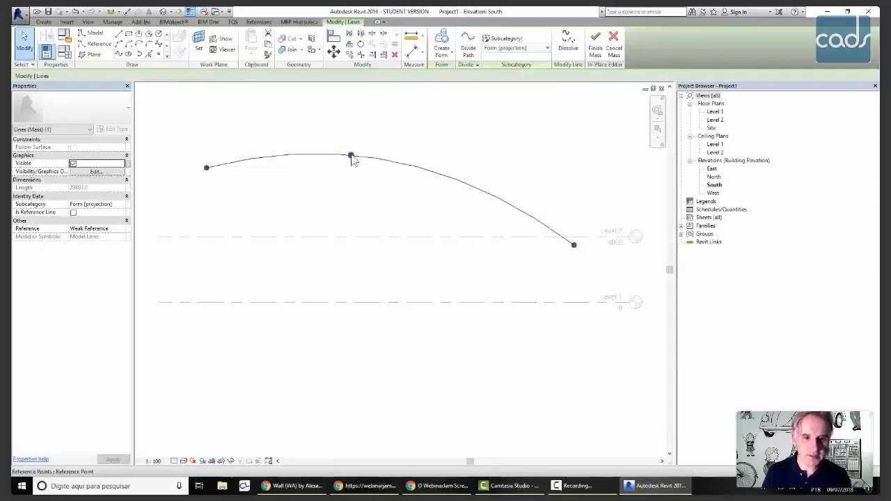
click(351, 160)
drag(351, 161, 387, 156)
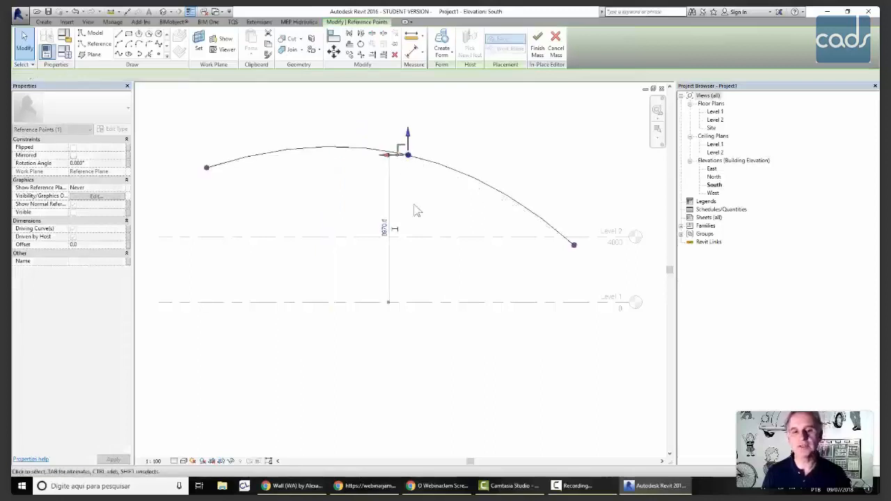
click(416, 209)
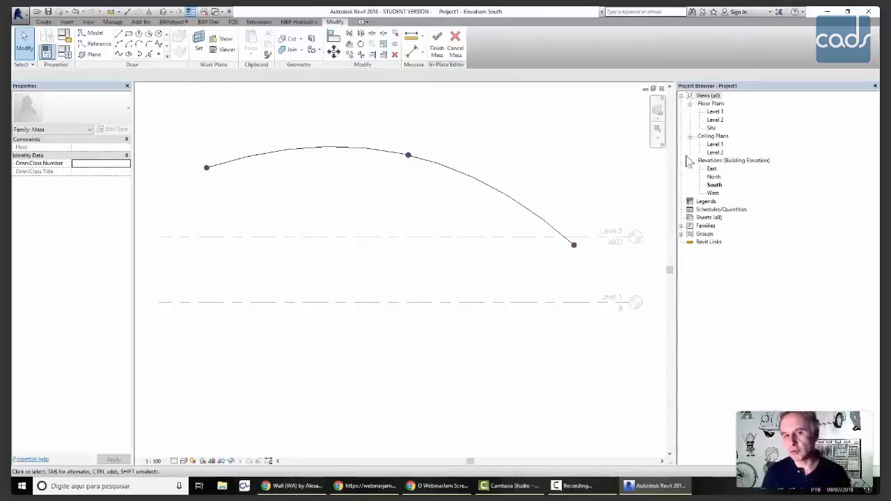
Step: Open the default 3D view and create a surface form from the spline
click(163, 11)
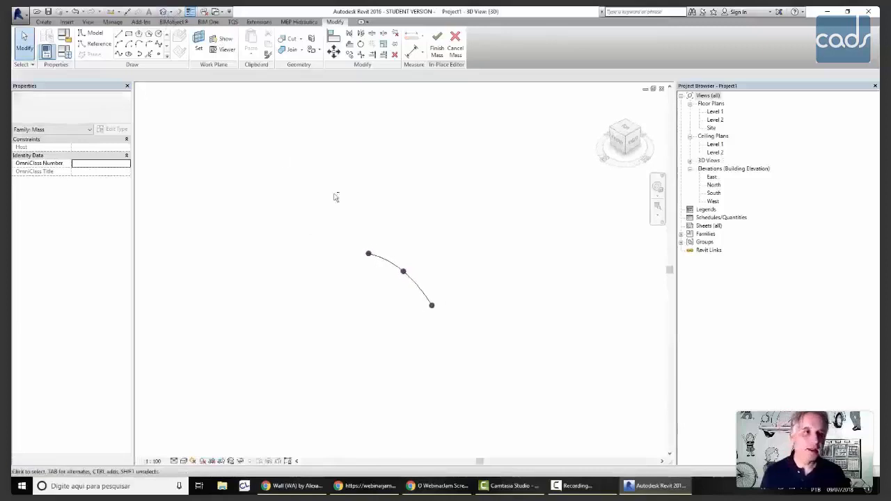
click(377, 259)
middle_drag(359, 292, 316, 311)
scroll(316, 311, up, 2)
scroll(385, 313, up, 2)
scroll(366, 316, up, 2)
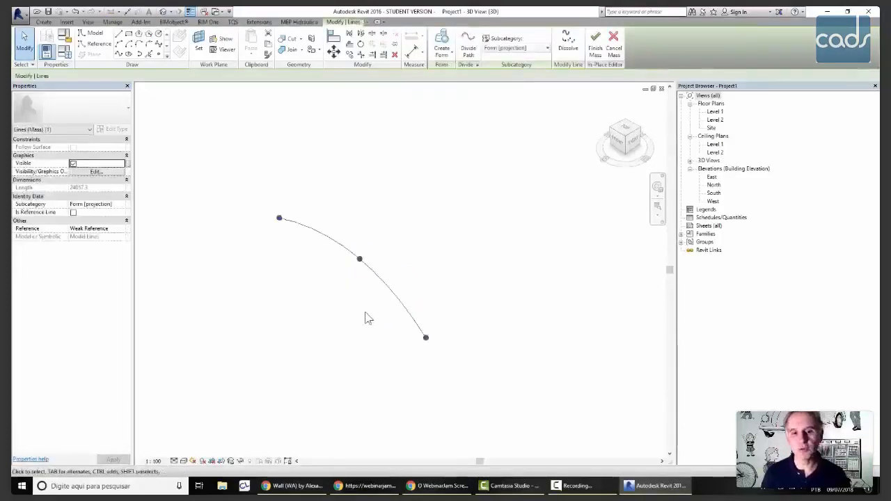
click(442, 49)
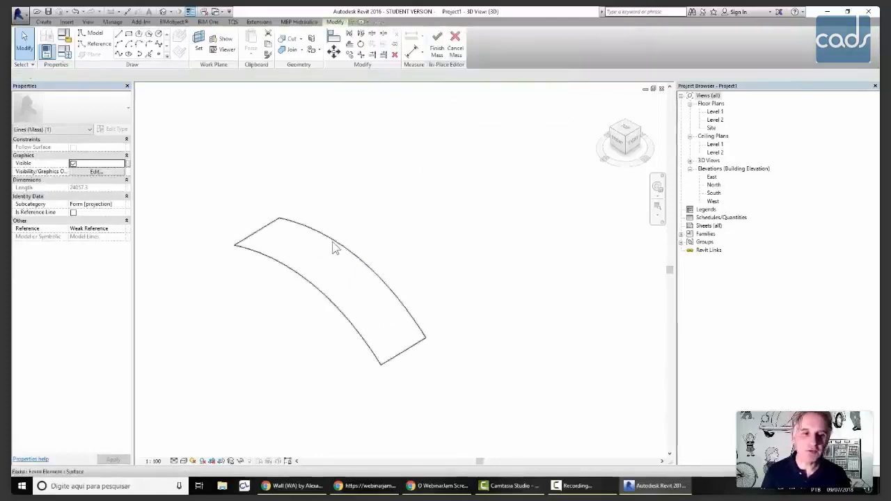
Step: Lengthen the surface considerably by moving one of its arched edges towards the back
click(309, 282)
drag(314, 275, 534, 160)
shift+middle_drag(471, 311, 336, 332)
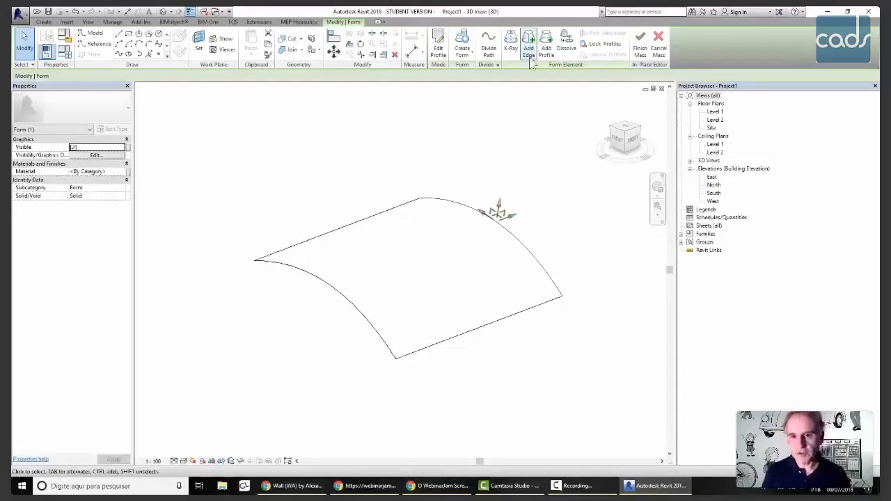
Step: Add a profile to the surface form midway between its two arched edges
click(546, 47)
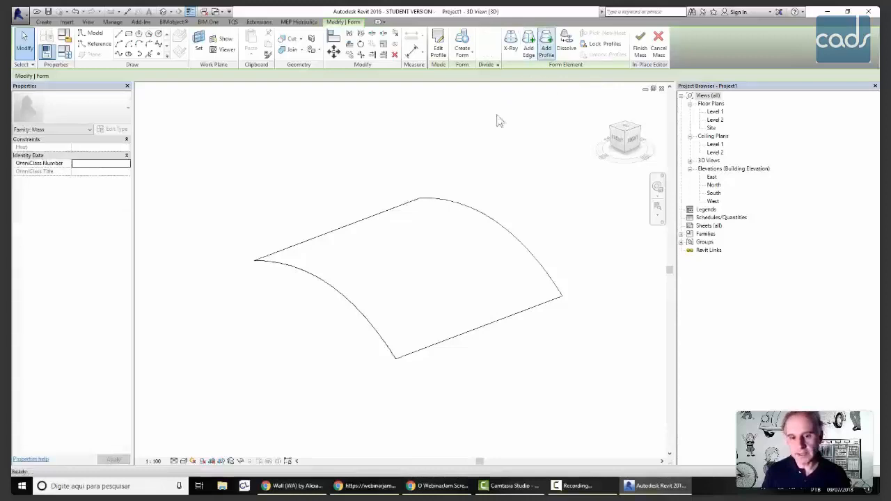
click(476, 325)
click(448, 369)
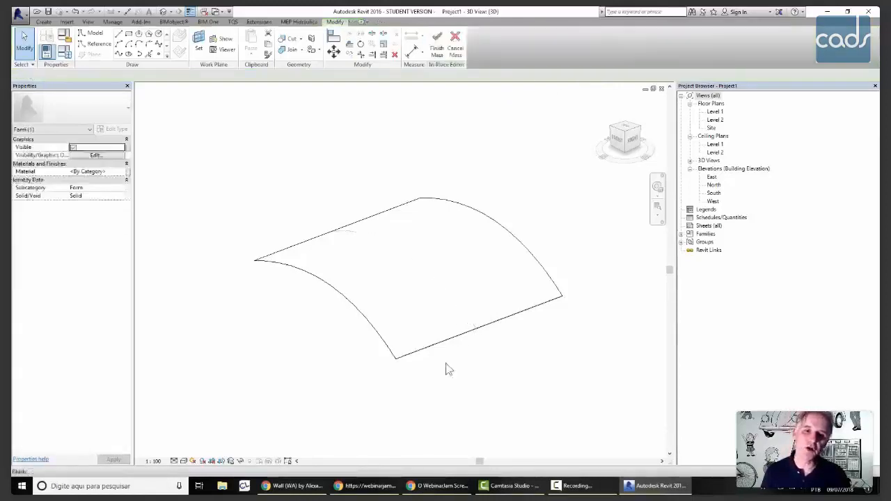
Step: Turn on X-Ray for the form and raise the middle profile vertically so the surface curves in both directions
click(403, 341)
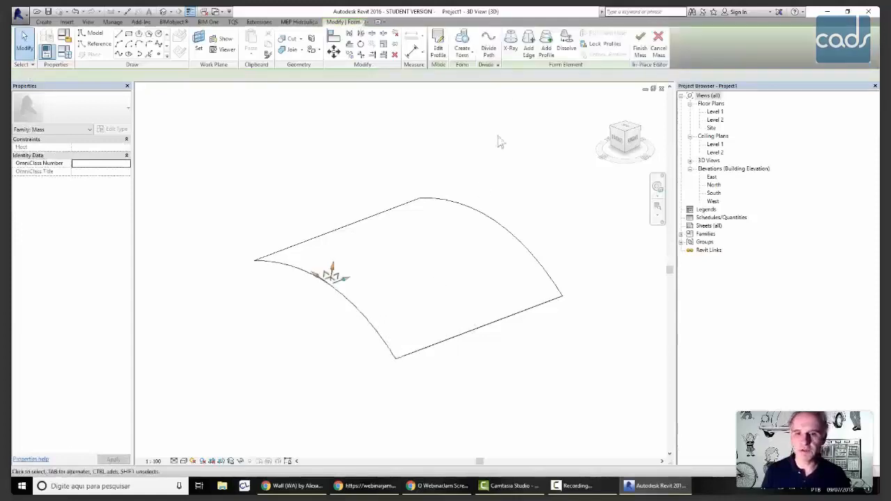
click(510, 46)
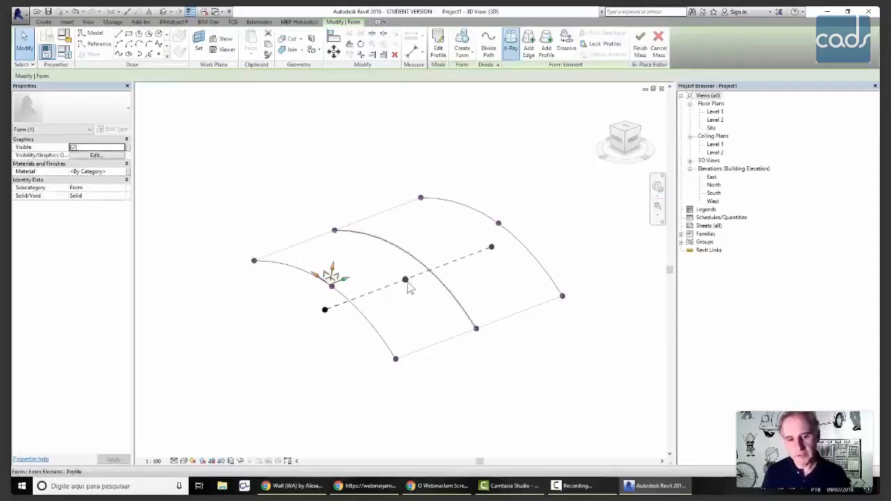
click(406, 282)
mouse_move(408, 273)
mouse_down()
mouse_move(412, 245)
mouse_move(412, 299)
mouse_move(409, 243)
mouse_move(411, 268)
mouse_up()
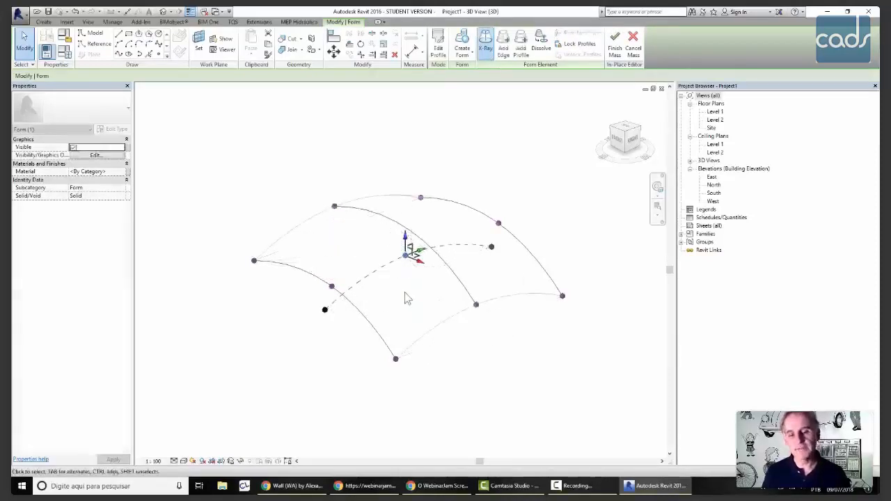
shift+middle_drag(410, 299, 531, 315)
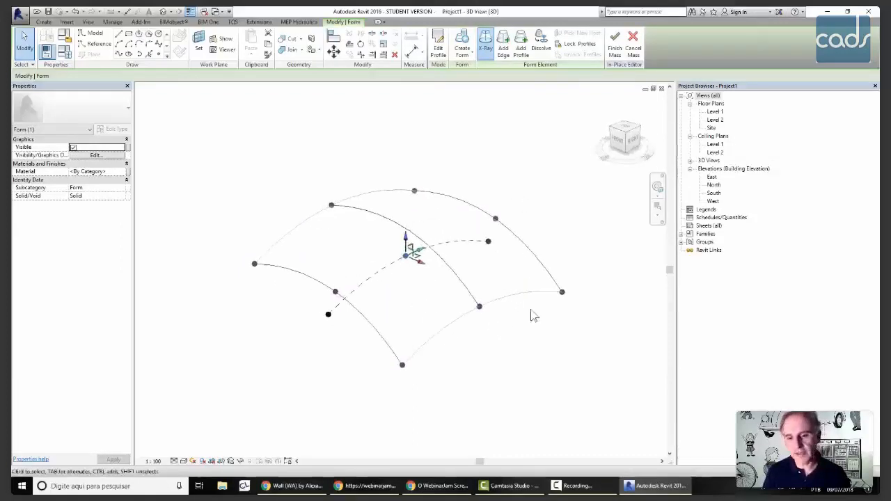
Step: Move the lower corner point of the rear arched profile slightly outward and deselect the form
click(562, 293)
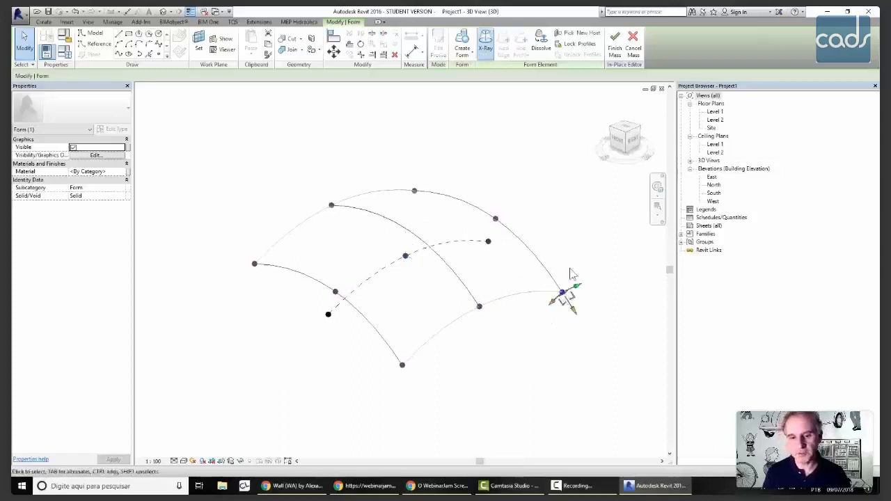
drag(555, 310, 567, 298)
shift+middle_drag(527, 325, 508, 392)
click(506, 382)
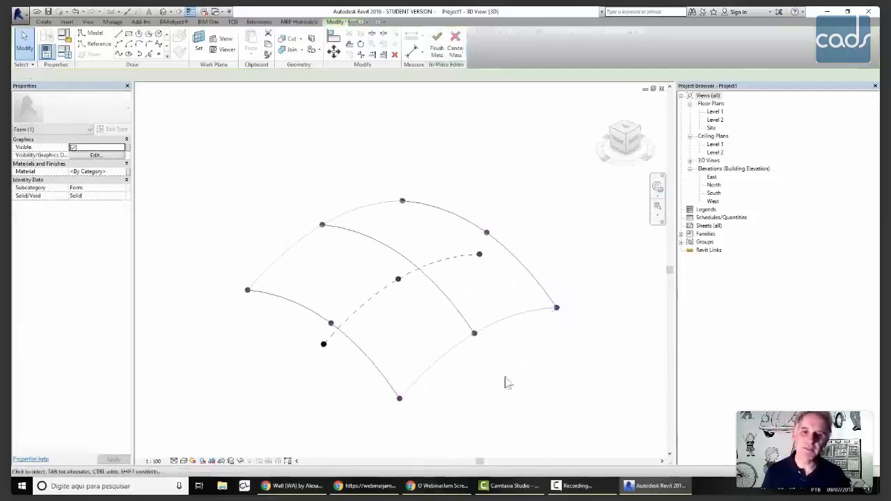
Step: Turn off X-Ray for the form and select its double-curved surface face
click(524, 273)
click(511, 46)
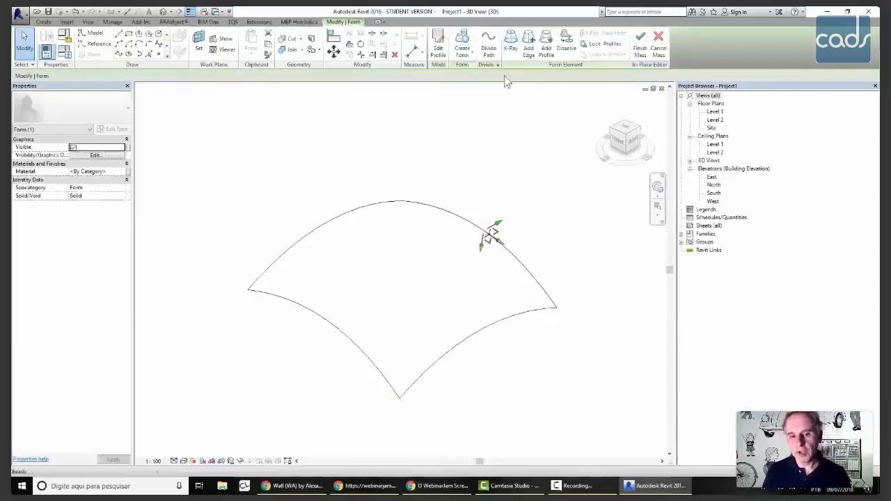
click(328, 221)
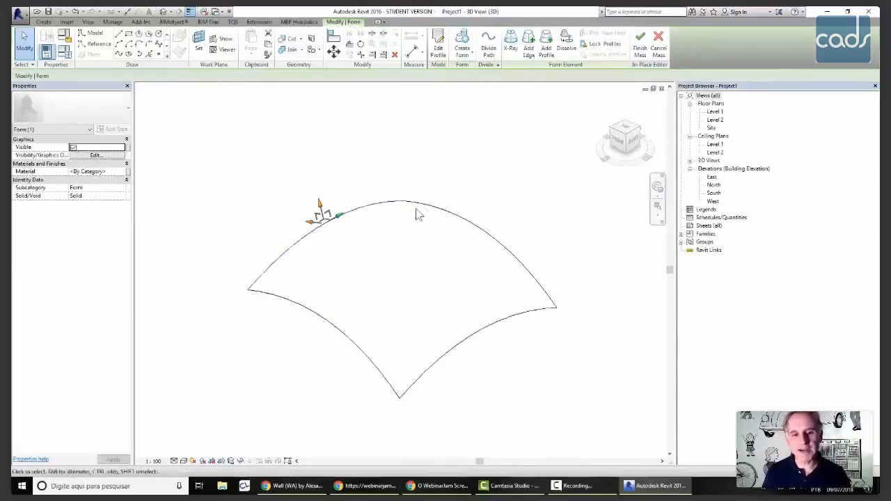
click(387, 270)
shift+middle_drag(388, 270, 421, 262)
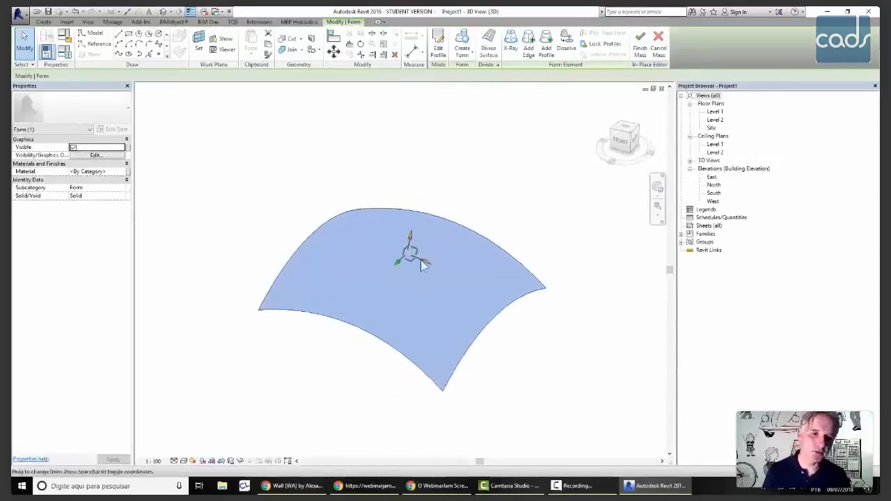
Step: Divide the double-curved surface and set both the U Grid and V Grid numbers to 15
click(490, 51)
shift+middle_drag(418, 309, 362, 209)
shift+middle_drag(391, 255, 220, 254)
click(81, 180)
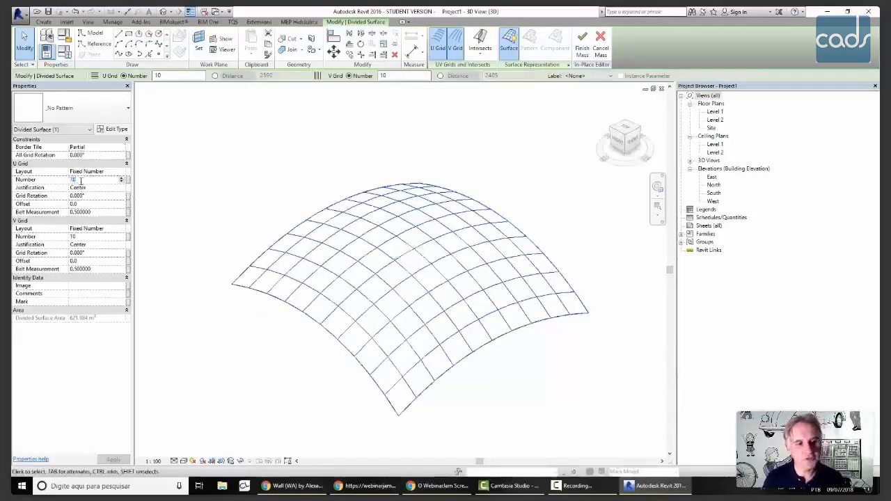
text(15)
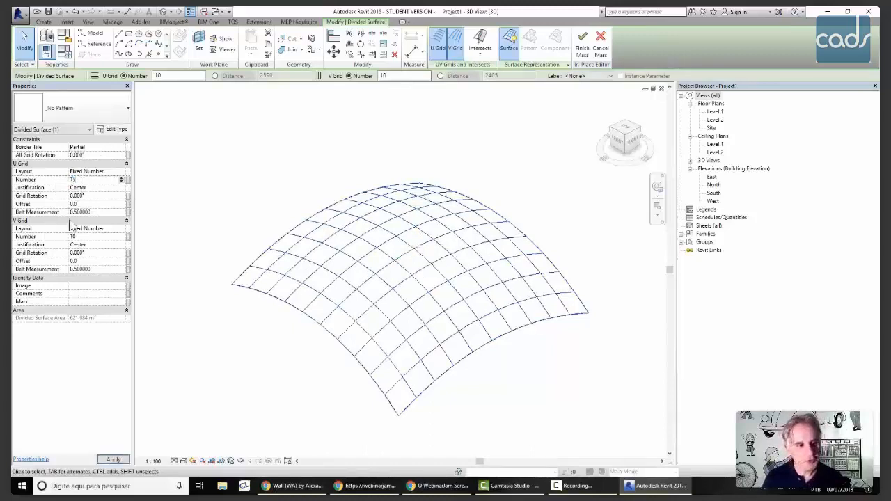
click(89, 237)
text(15)
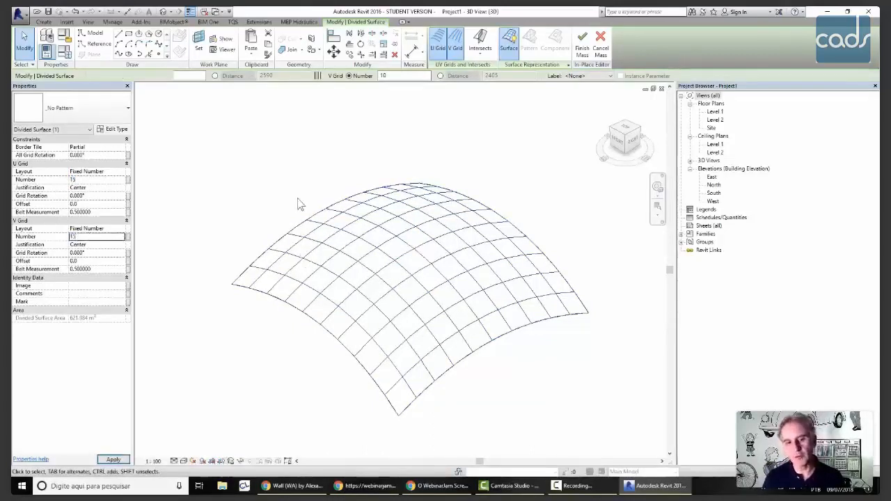
shift+middle_drag(288, 243, 380, 288)
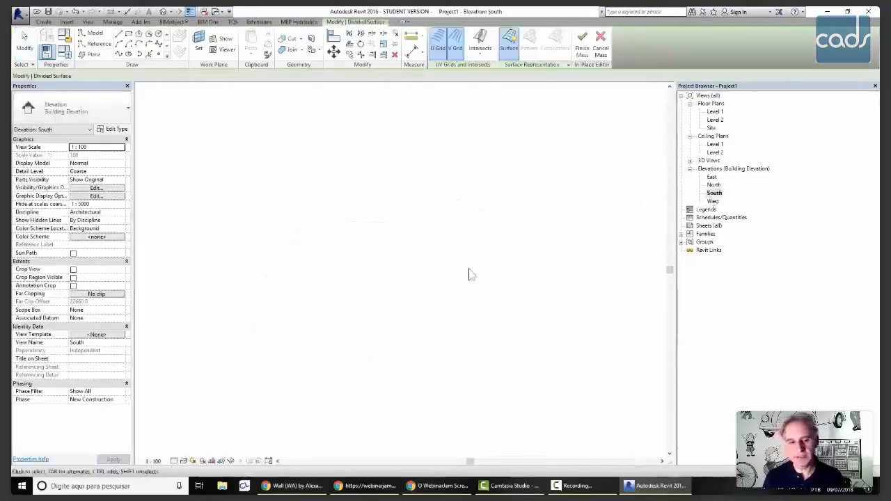
Step: Examine the divided surface's profile in the South elevation, then return to the {3D} view
middle_drag(447, 261, 443, 340)
scroll(491, 295, up, 1)
scroll(591, 317, up, 2)
scroll(607, 364, down, 3)
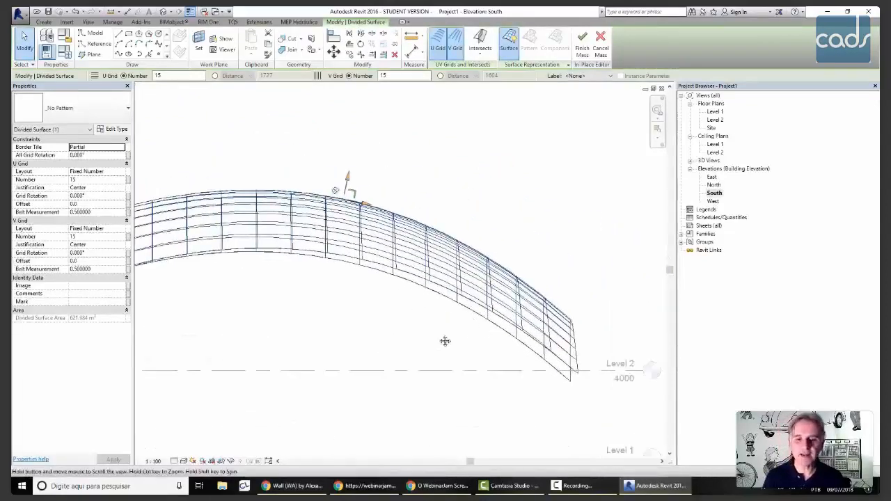
click(565, 224)
double_click(715, 111)
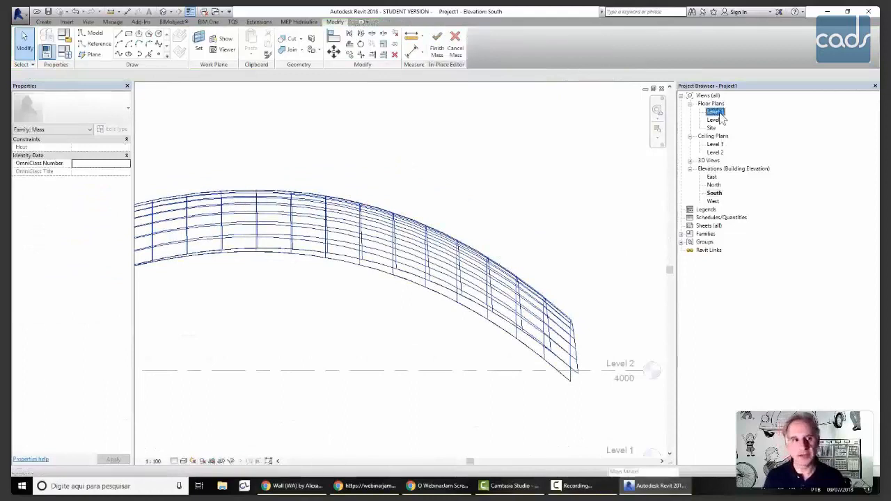
click(689, 160)
double_click(712, 168)
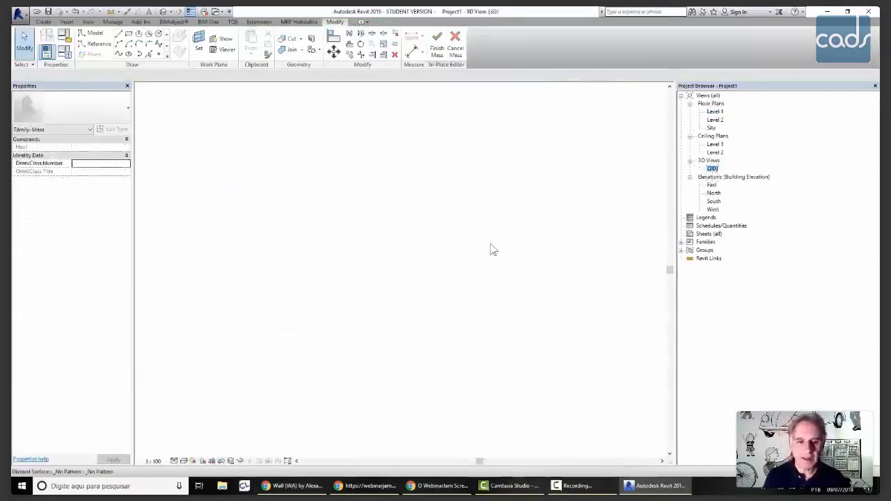
shift+middle_drag(491, 249, 401, 247)
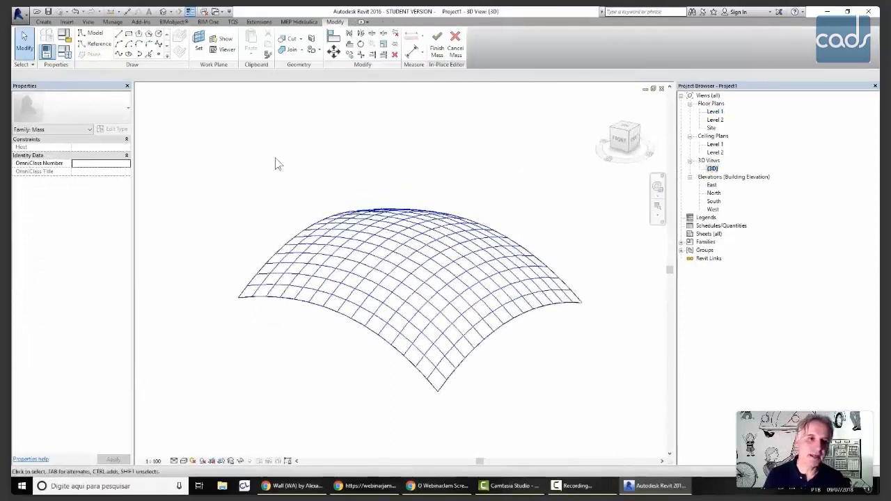
Step: Apply the Hexagon pattern to the divided surface and deselect it to view the result
click(304, 243)
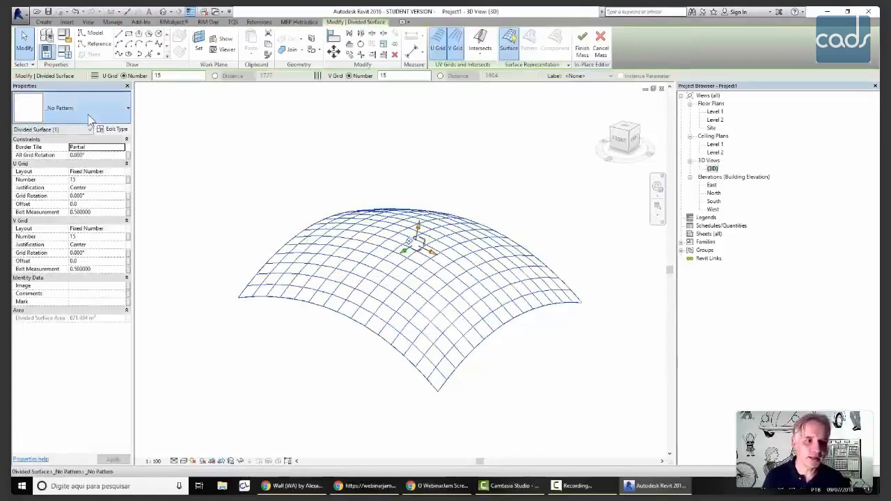
click(88, 117)
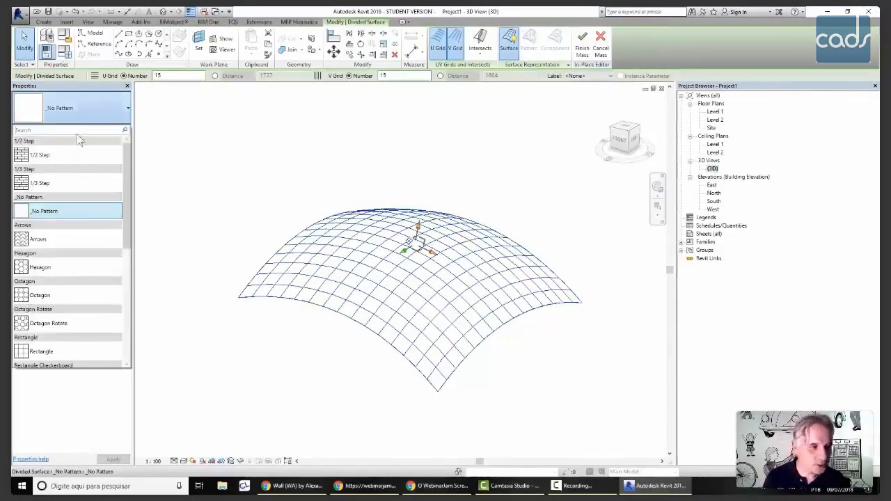
click(40, 268)
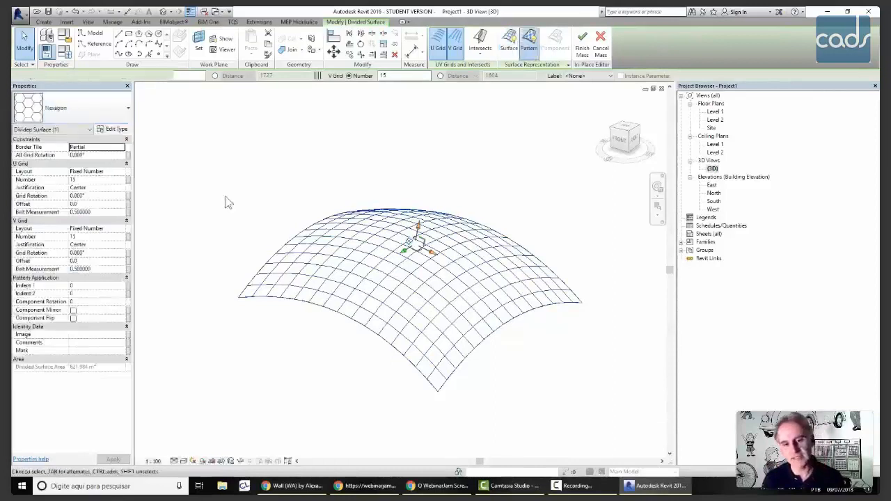
shift+middle_drag(226, 205, 252, 246)
click(313, 351)
shift+middle_drag(313, 352, 248, 278)
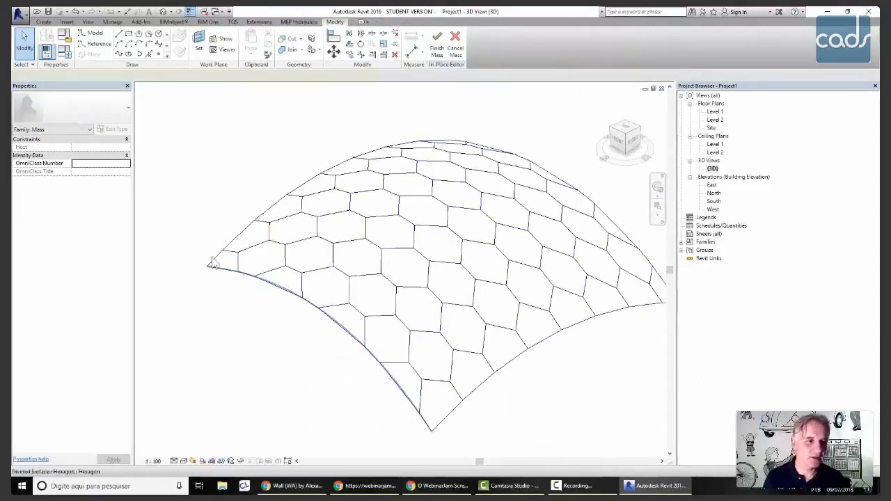
Step: Change the divided surface's pattern to Triangle (flat) and deselect it to view the result
click(244, 280)
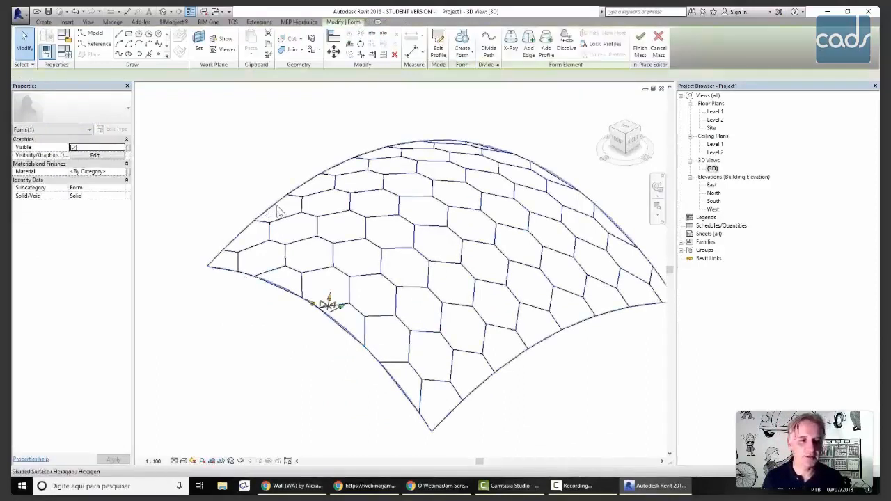
click(273, 207)
click(106, 115)
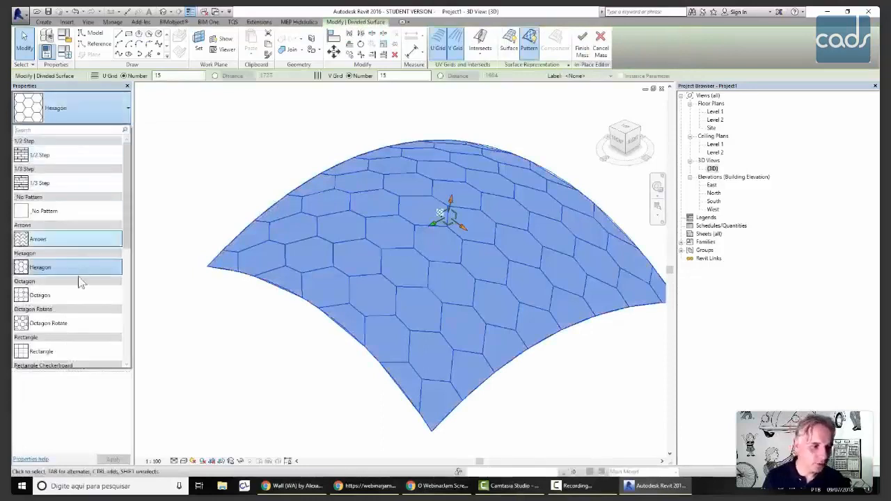
scroll(70, 299, down, 4)
scroll(62, 323, down, 1)
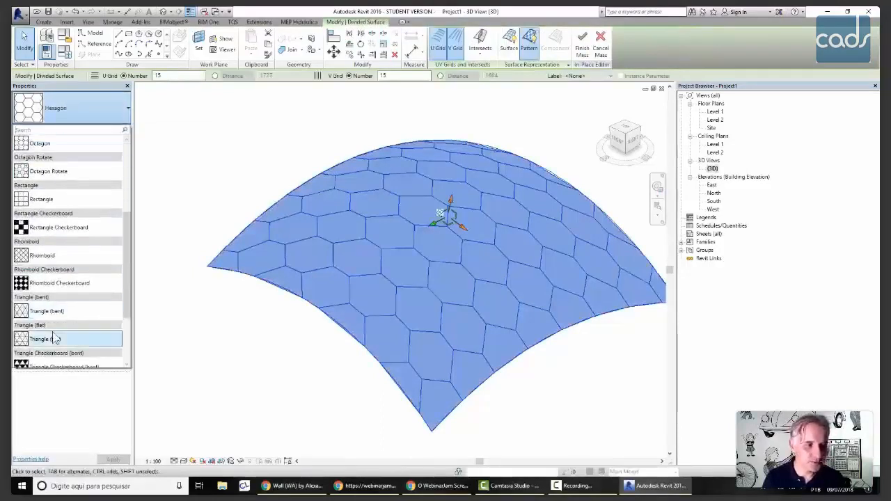
click(54, 338)
click(167, 208)
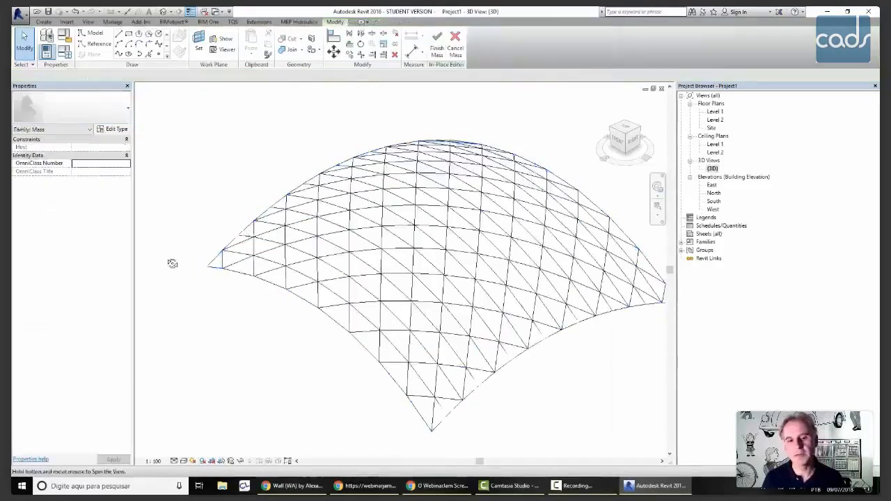
shift+middle_drag(171, 263, 216, 252)
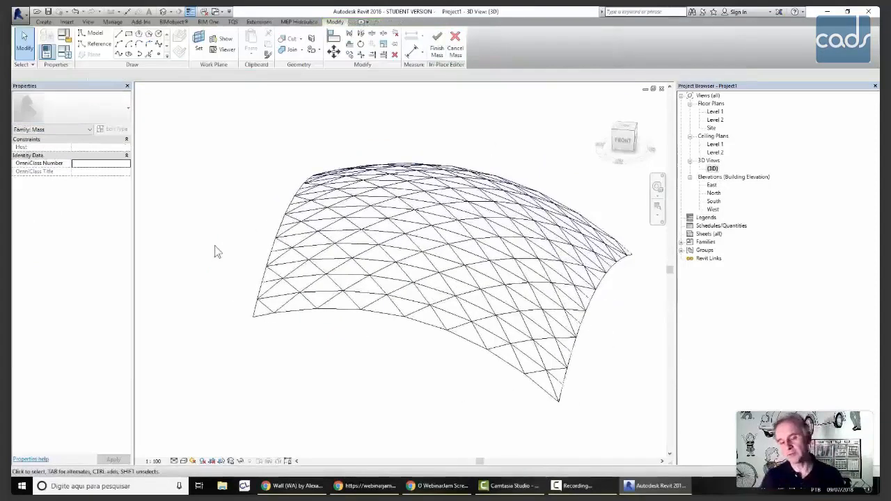
shift+middle_drag(216, 252, 240, 228)
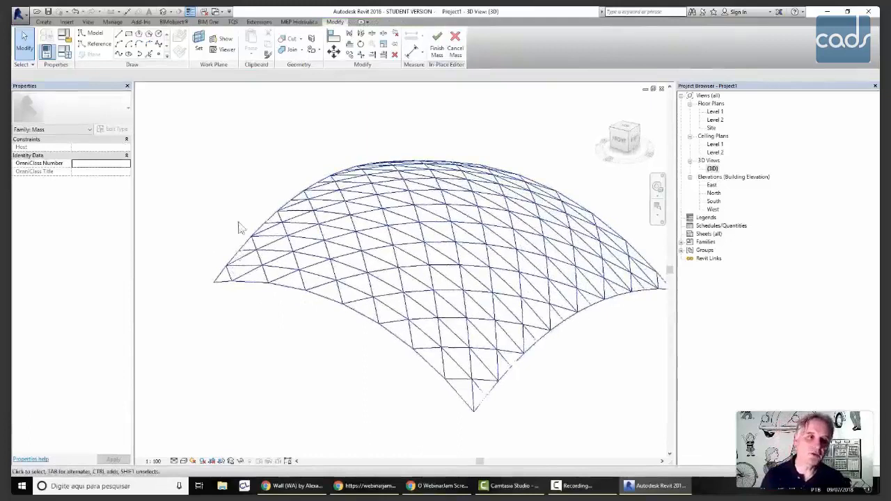
Step: Load the Painel Treliça.rfa family from the desktop (Área de Trabalho) folder
click(66, 22)
click(322, 45)
click(300, 108)
click(263, 115)
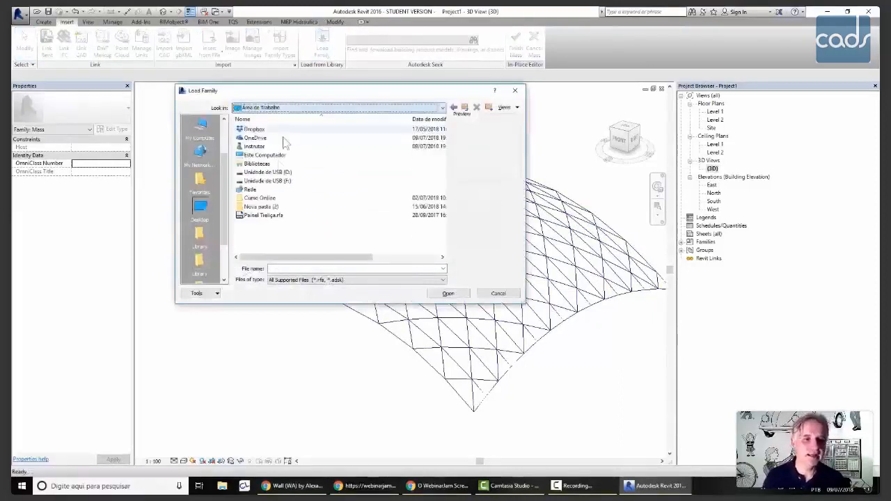
click(265, 216)
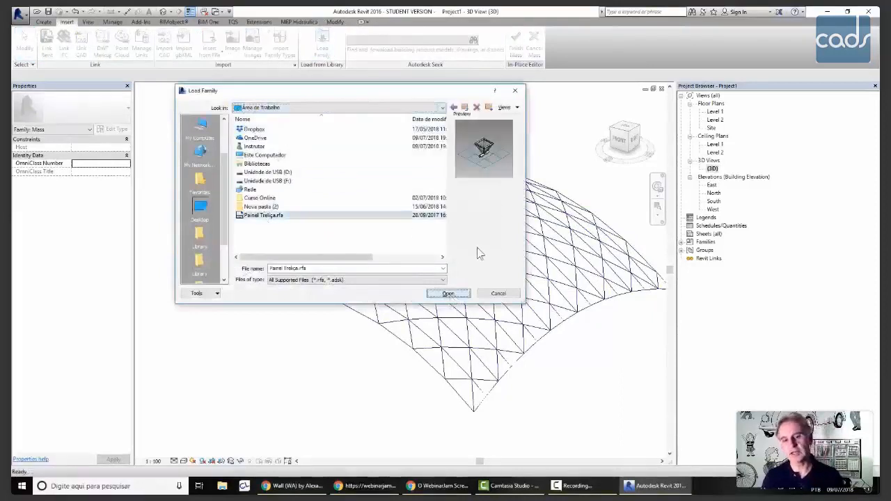
key(Return)
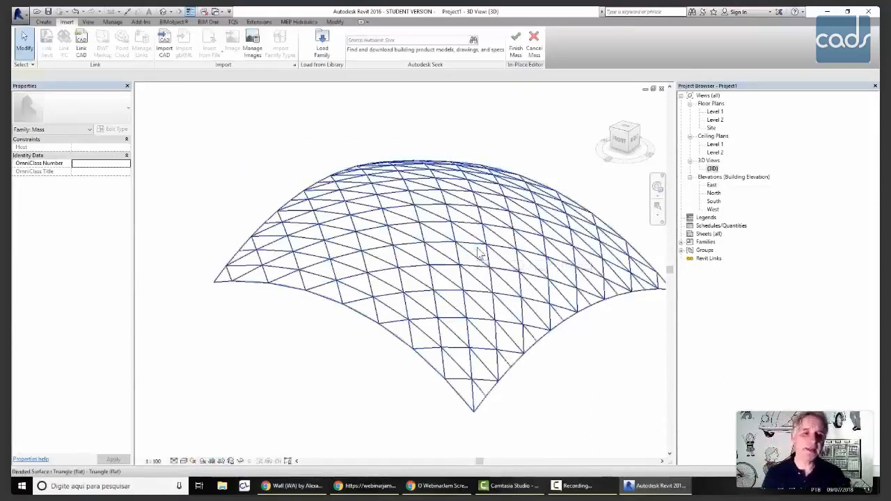
Step: Apply the Painel Treliça Rectangle panel type to the divided surface and deselect it
click(478, 253)
click(103, 114)
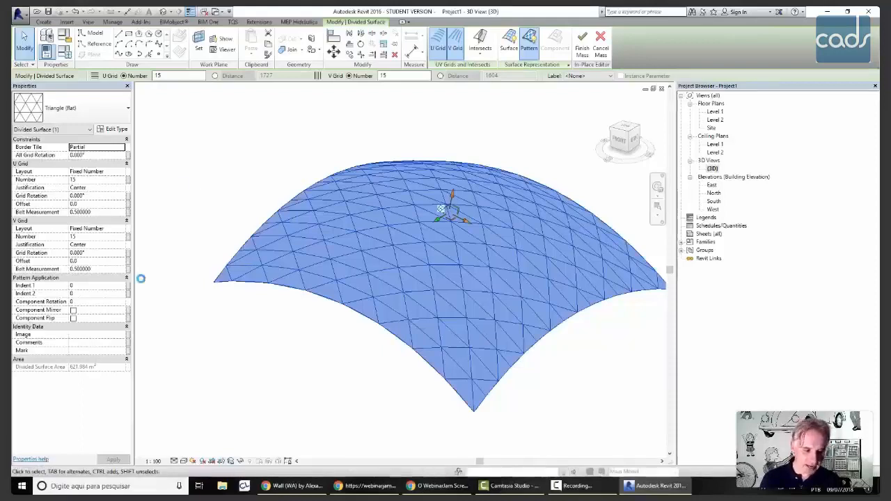
click(255, 370)
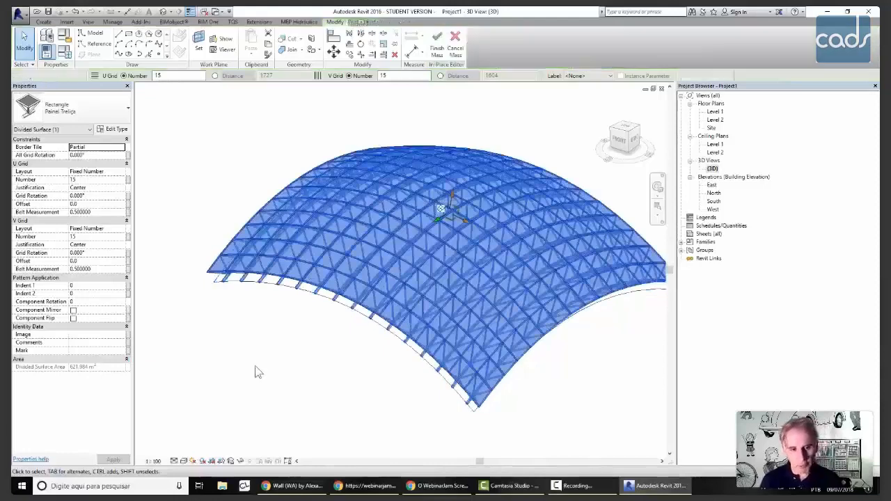
Step: Switch the 3D view's visual style from line display to a coloured, shaded display and show the whole truss roof
shift+middle_drag(314, 399, 271, 223)
scroll(271, 220, up, 4)
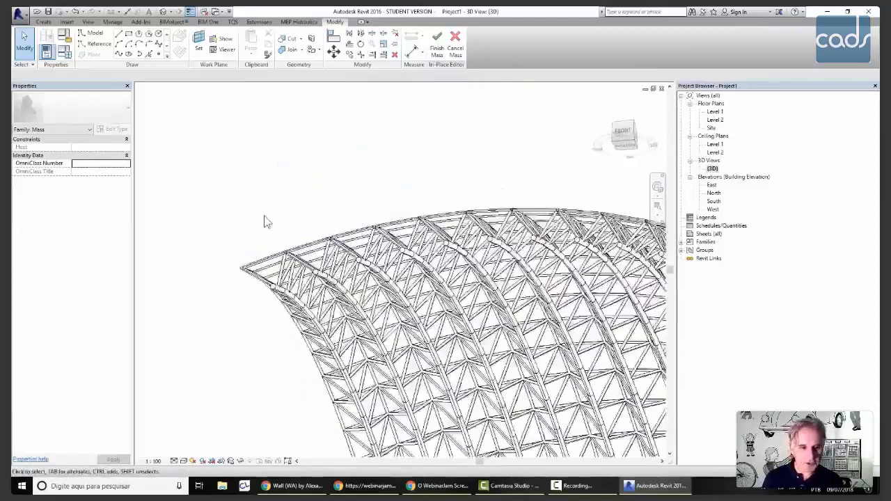
click(184, 461)
click(196, 442)
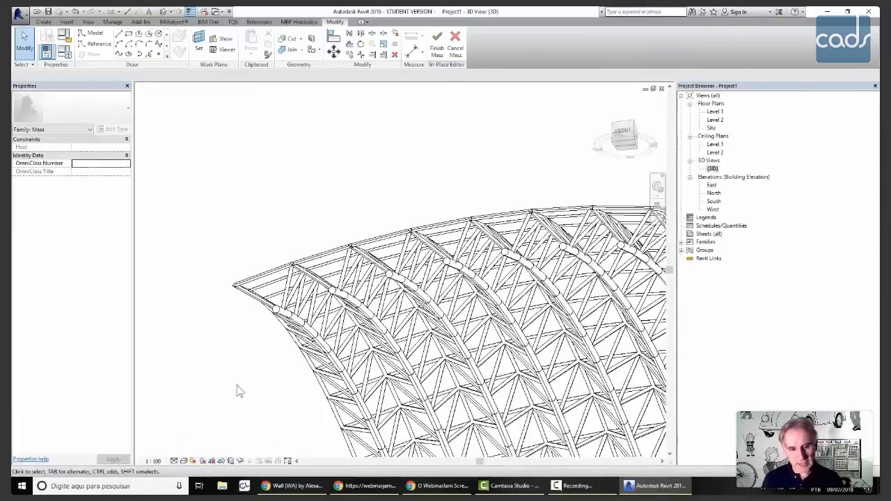
key(z)
key(f)
Step: Check the truss panels in the South elevation and finish the in-place mass
double_click(714, 201)
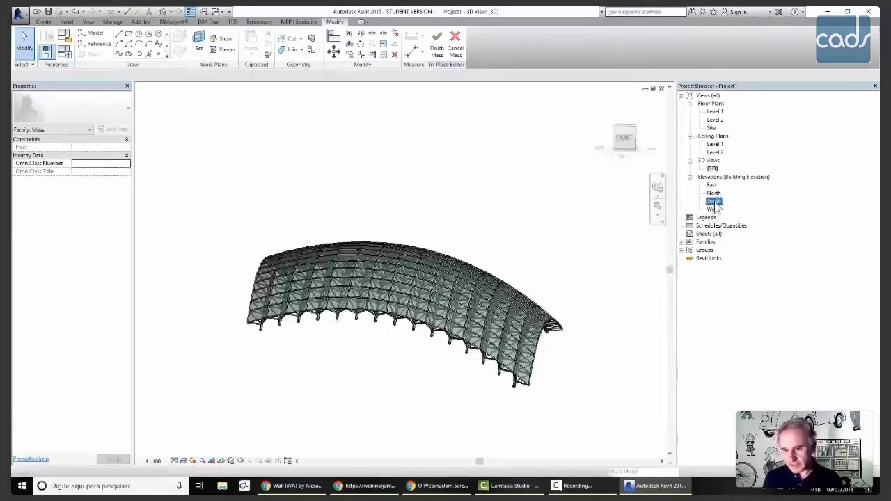
mouse_move(402, 327)
middle_down()
mouse_move(406, 302)
mouse_move(478, 291)
mouse_move(258, 314)
middle_up()
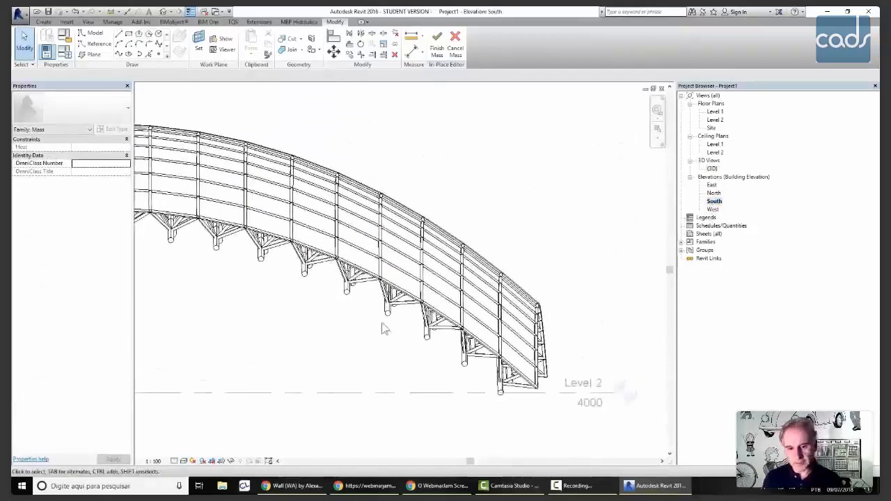
scroll(391, 329, up, 3)
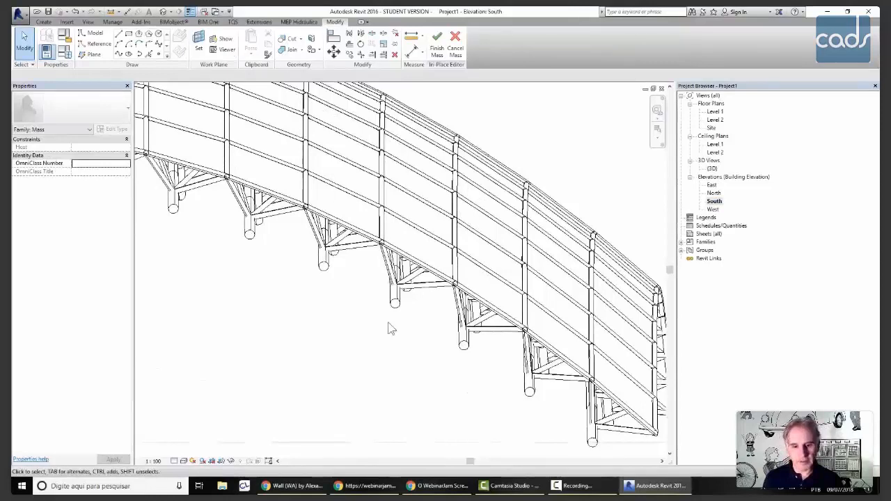
scroll(391, 329, down, 4)
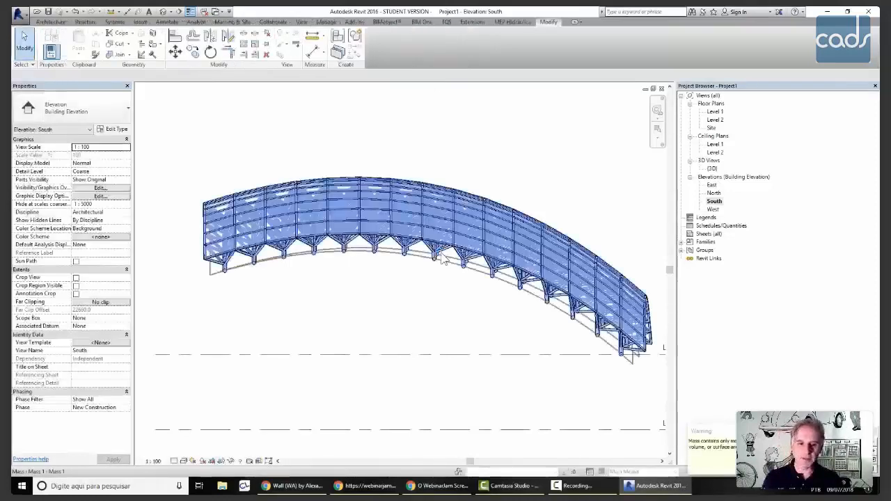
Step: Return to the {3D} view and inspect the truss members on the roof's underside up close
double_click(711, 168)
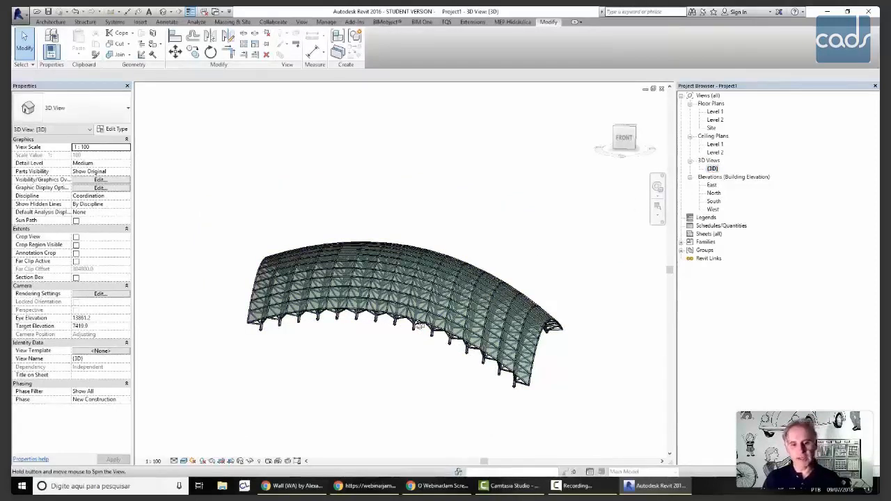
scroll(420, 325, up, 3)
shift+middle_drag(419, 325, 354, 302)
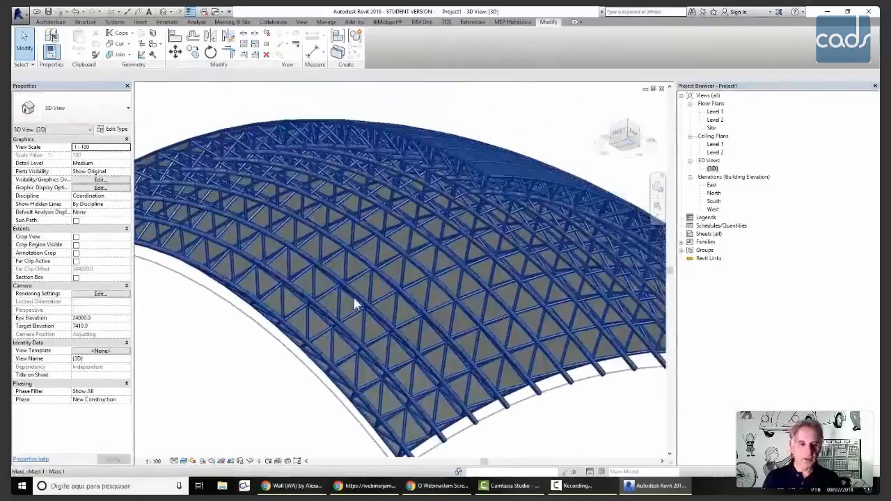
scroll(353, 302, up, 2)
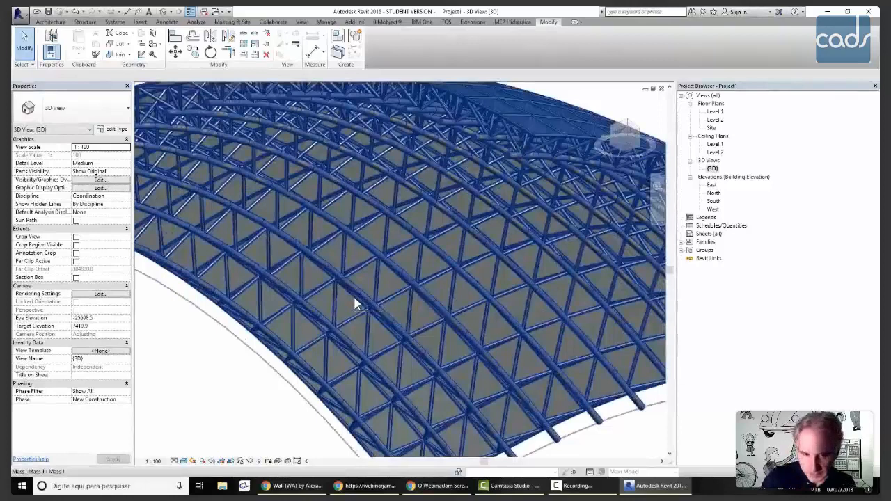